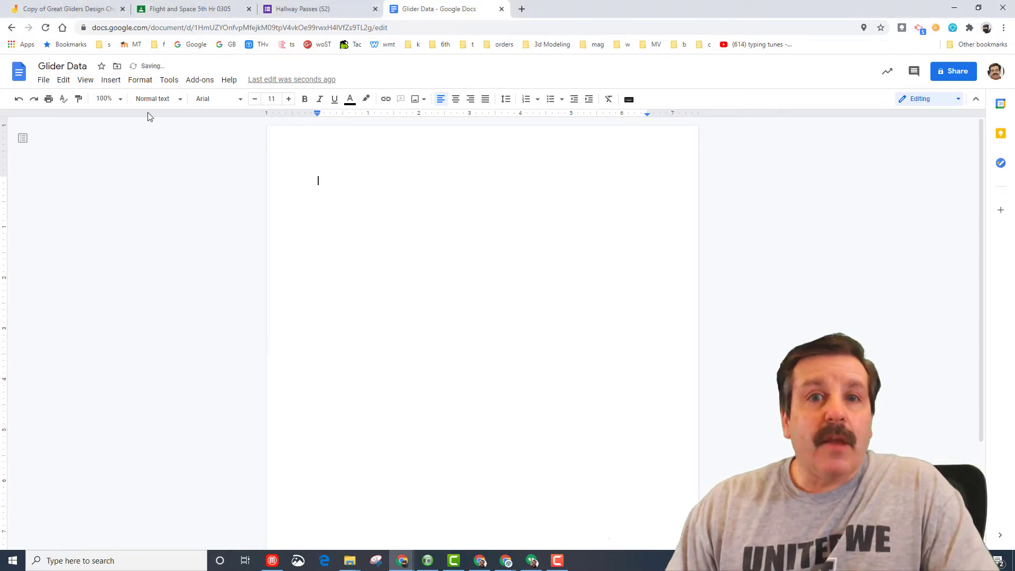
Insert a 3 x 6 table and enter 1 through 5 down the first column below the header.
click(111, 82)
mouse_move(128, 116)
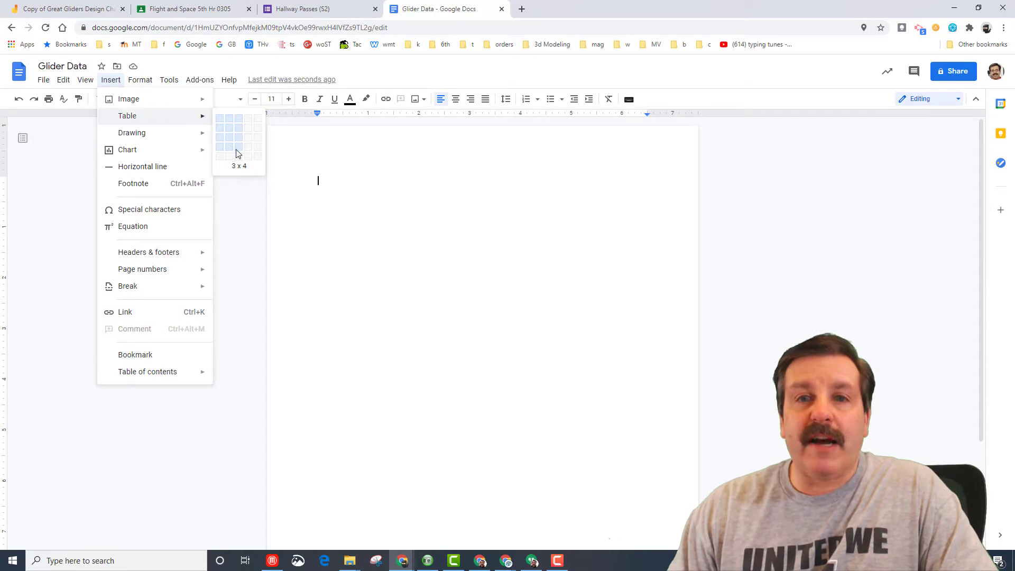
click(238, 170)
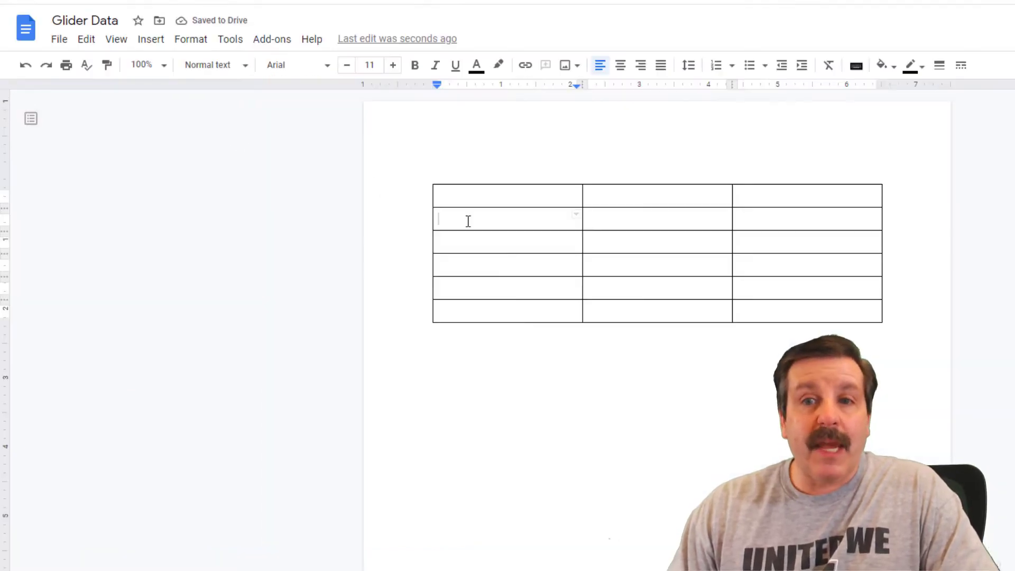
text(1)
key(Down)
text(2)
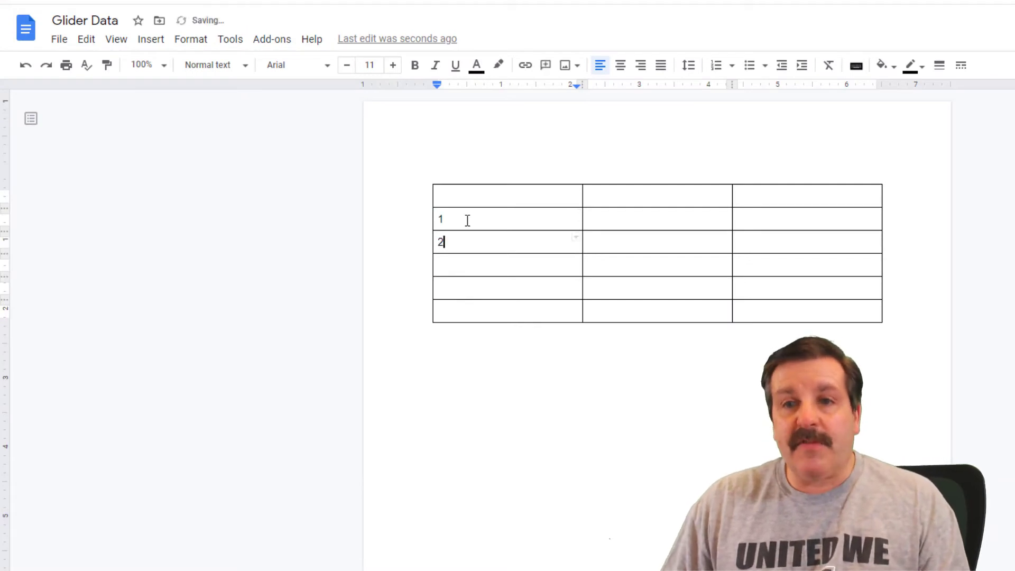
key(Down)
text(5)
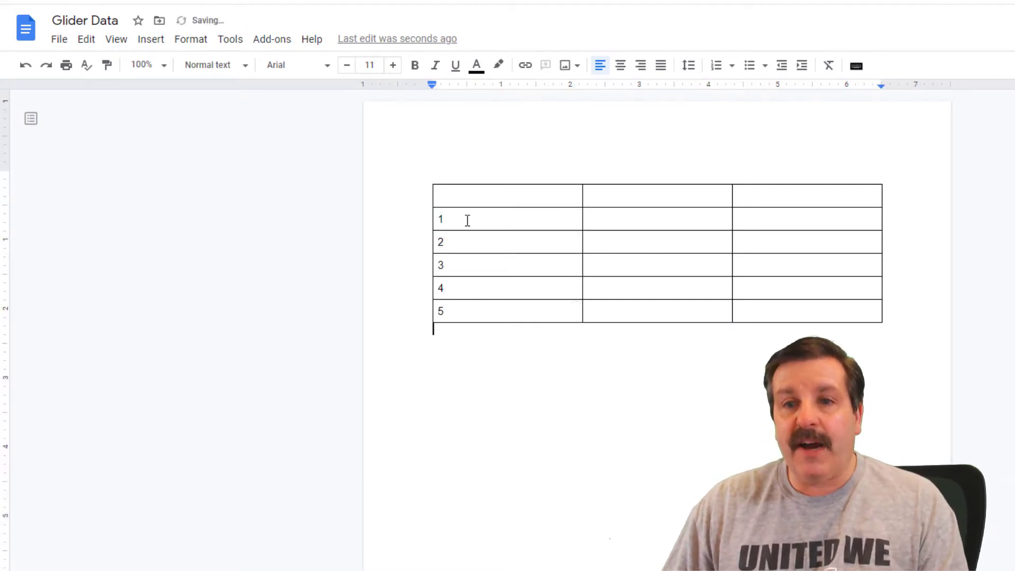
Enter the Flight, Distance and Notes headers, narrowing the Distance column along the way.
click(467, 193)
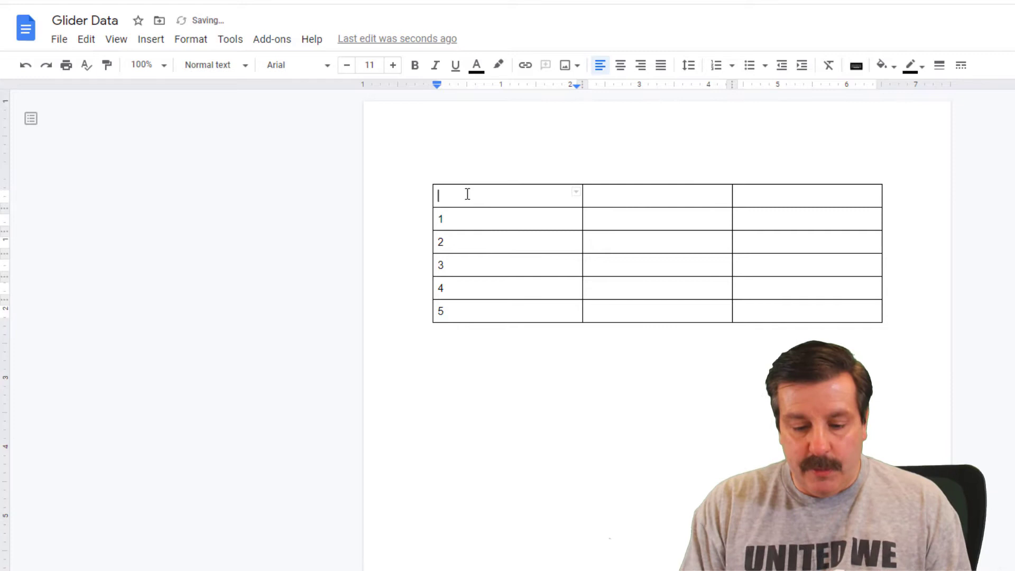
text(Flight)
click(464, 312)
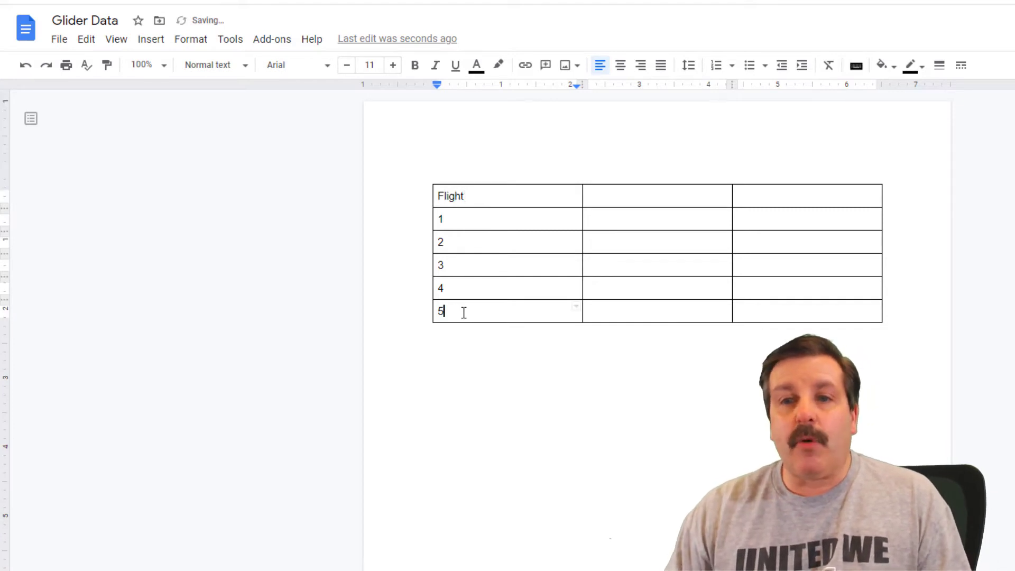
click(631, 197)
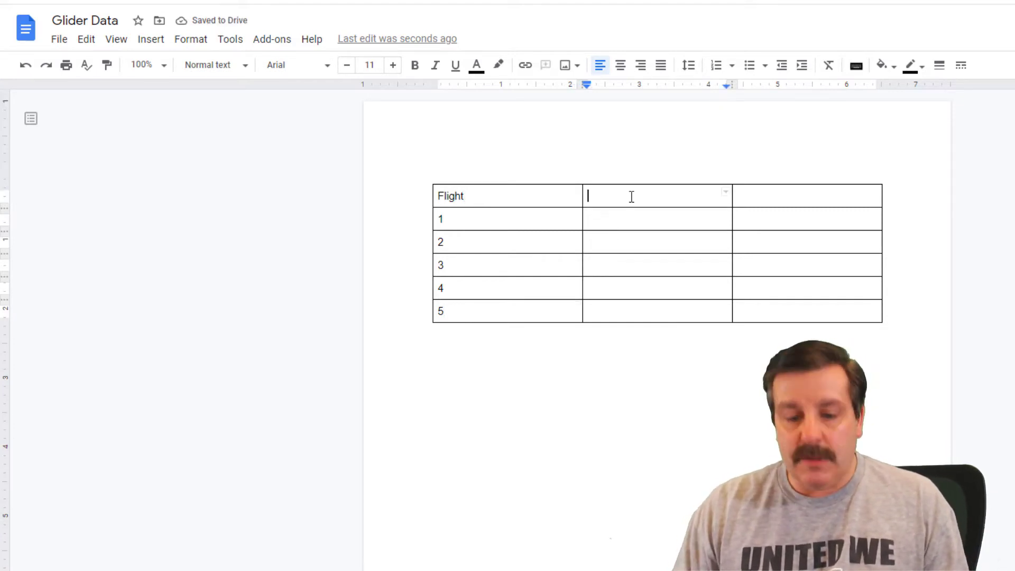
text(Distance)
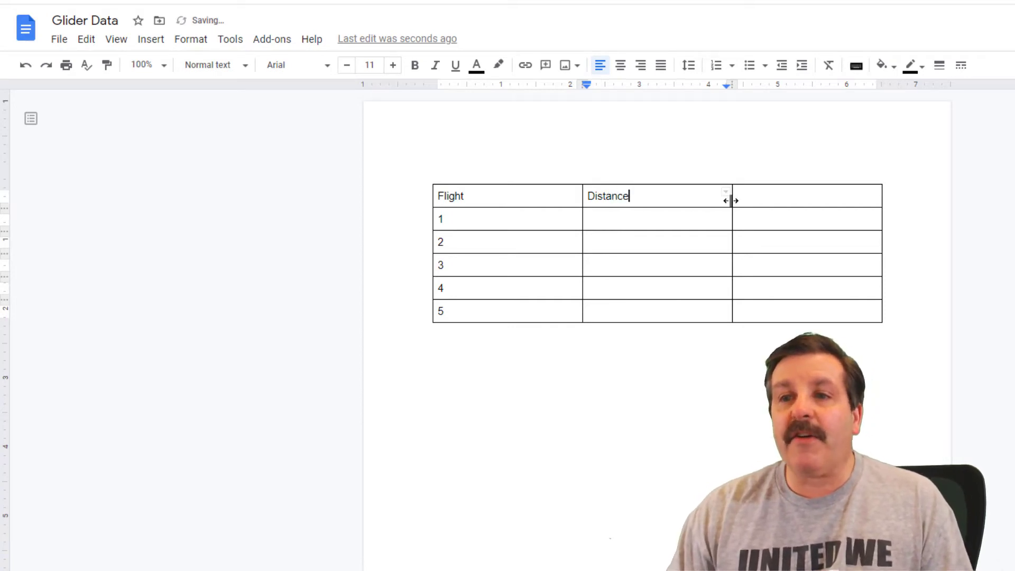
drag(730, 199, 646, 203)
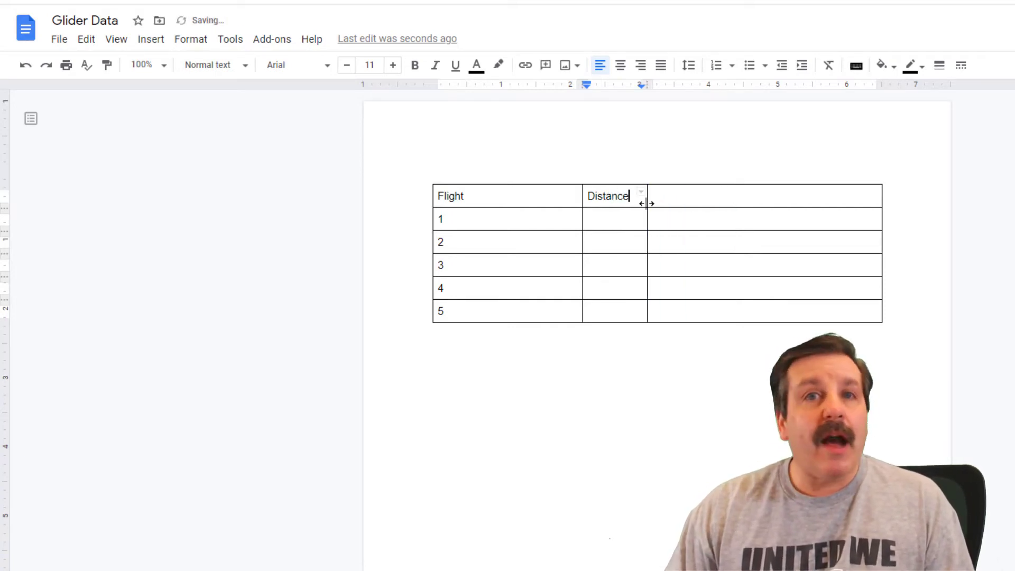
click(715, 196)
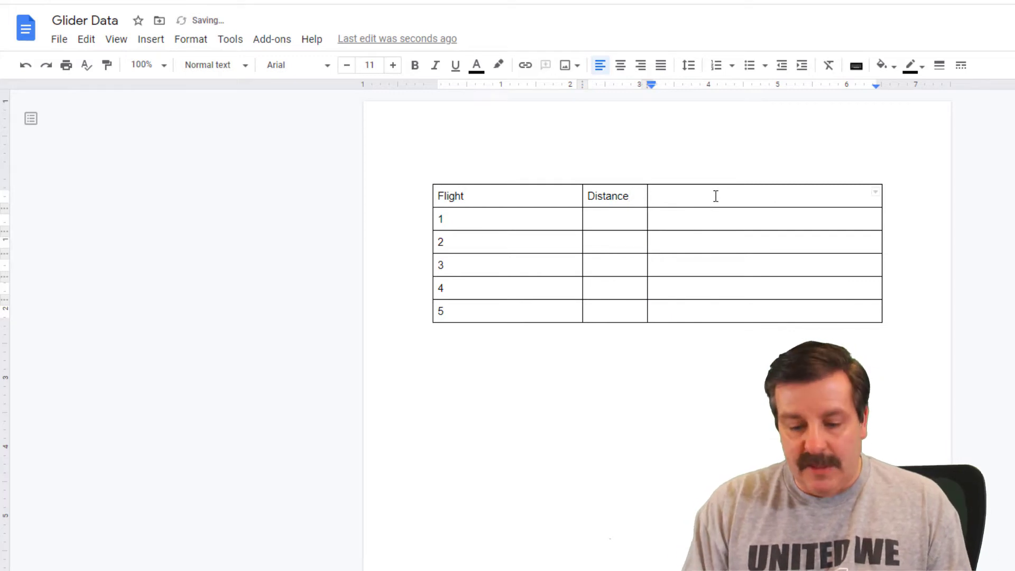
text(Notes)
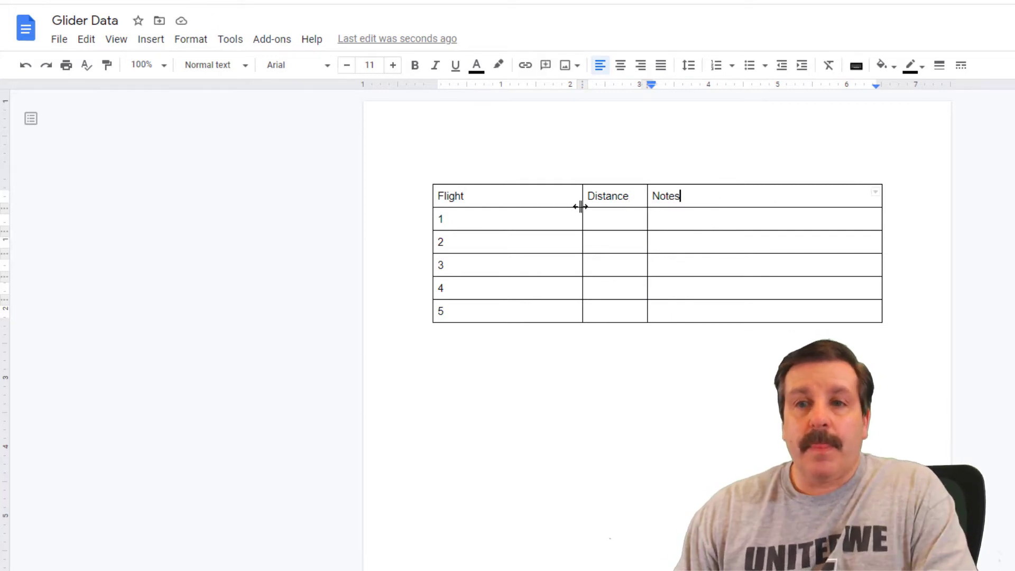
Narrow the Flight and Distance columns so Notes is widest, and select the header row.
drag(581, 199, 532, 199)
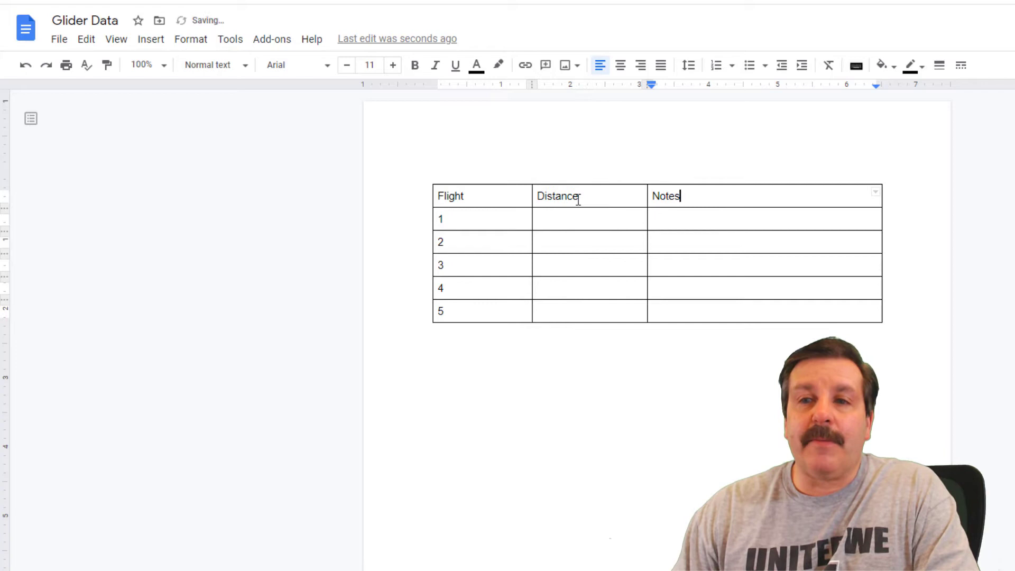
drag(645, 196, 622, 196)
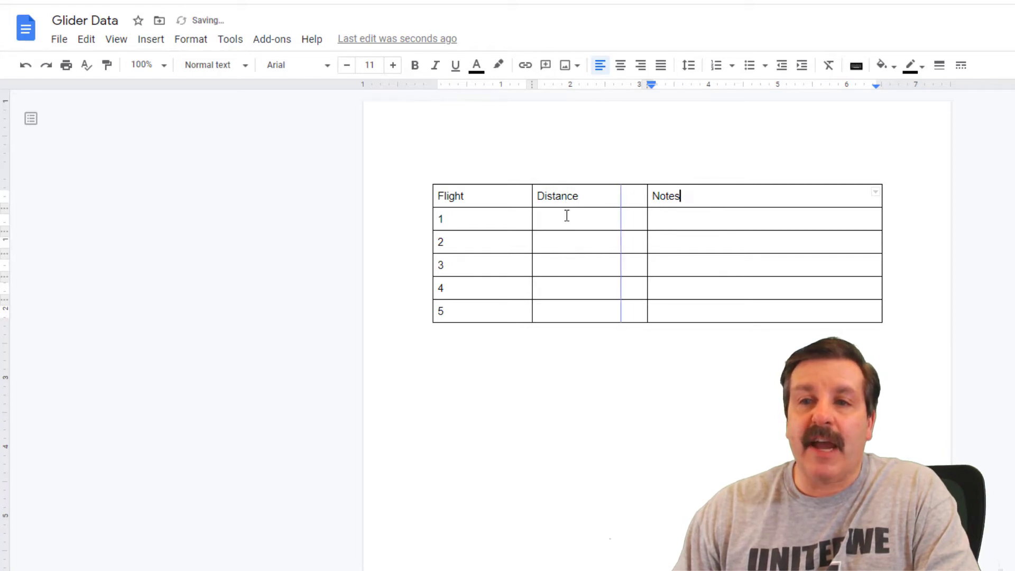
drag(438, 196, 643, 200)
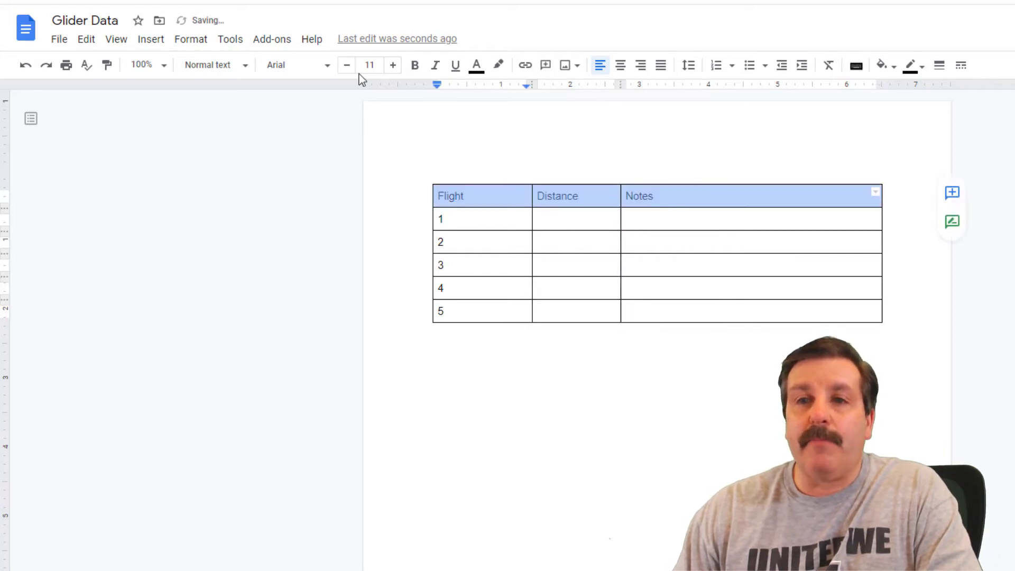
Make the header row bold, blue, in the Black Ops One font.
click(414, 65)
click(476, 65)
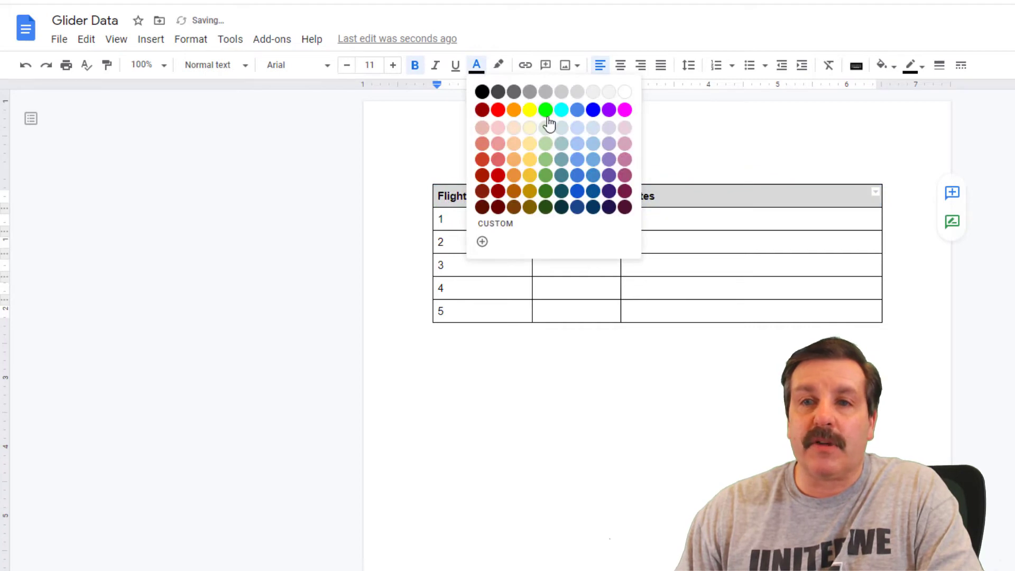
click(577, 113)
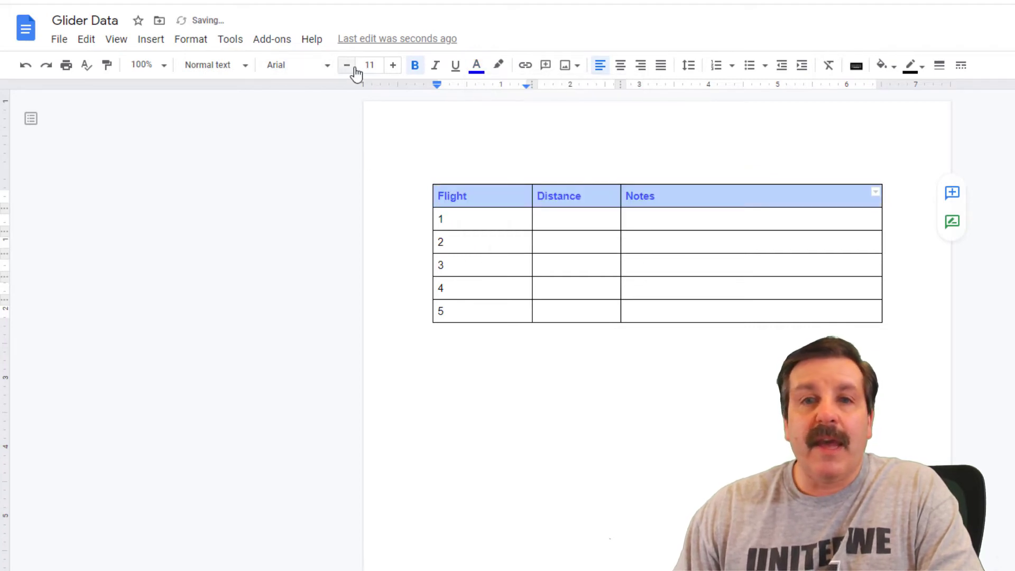
click(326, 67)
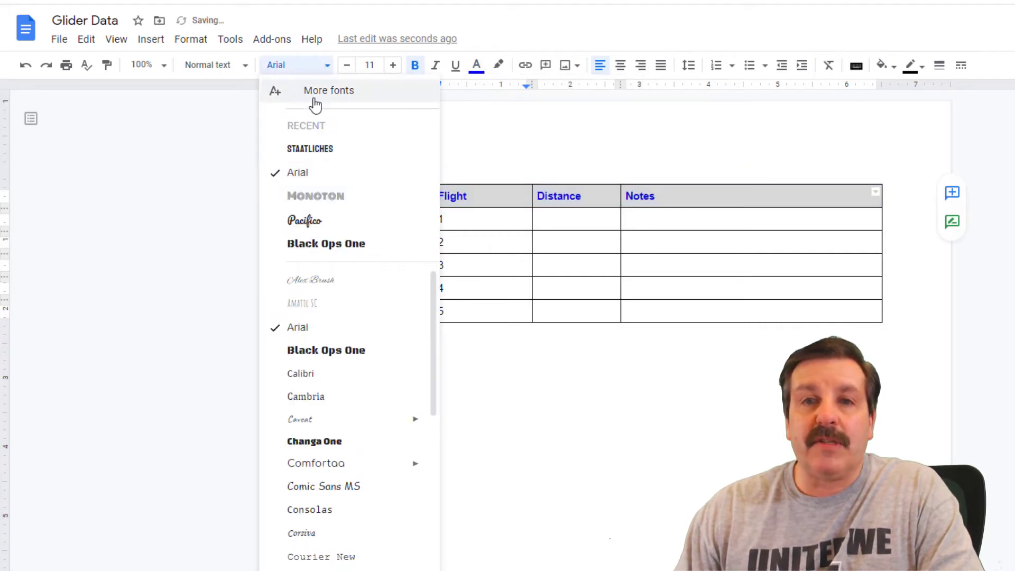
click(321, 243)
Enlarge the header text size and narrow the Flight column slightly.
click(392, 65)
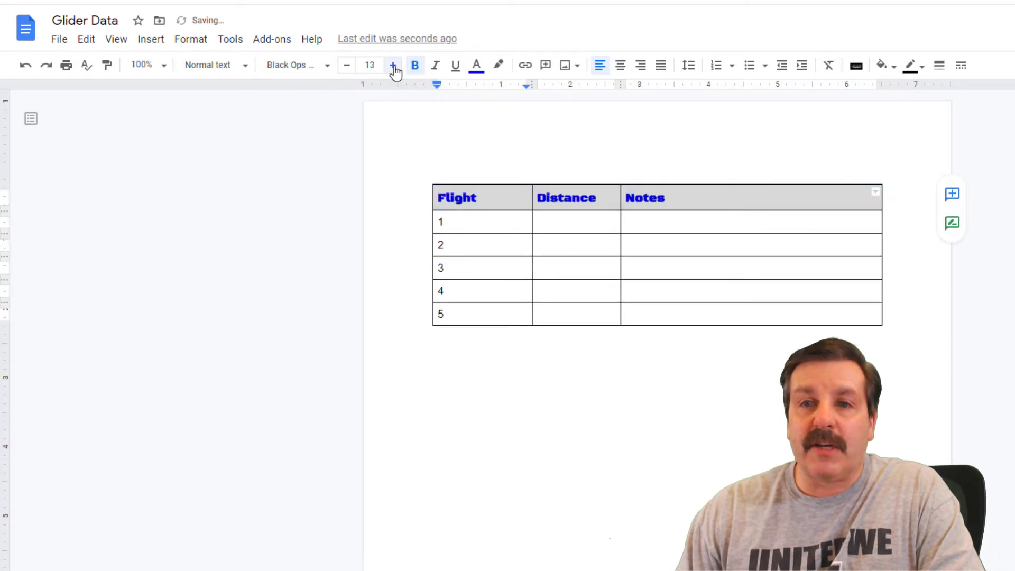
click(439, 318)
drag(505, 206, 503, 207)
click(451, 370)
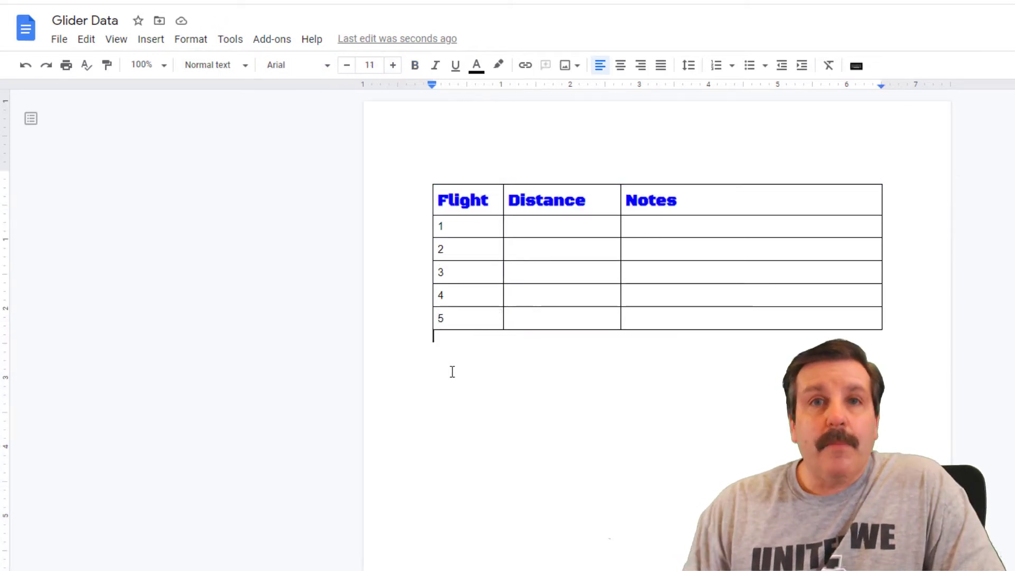